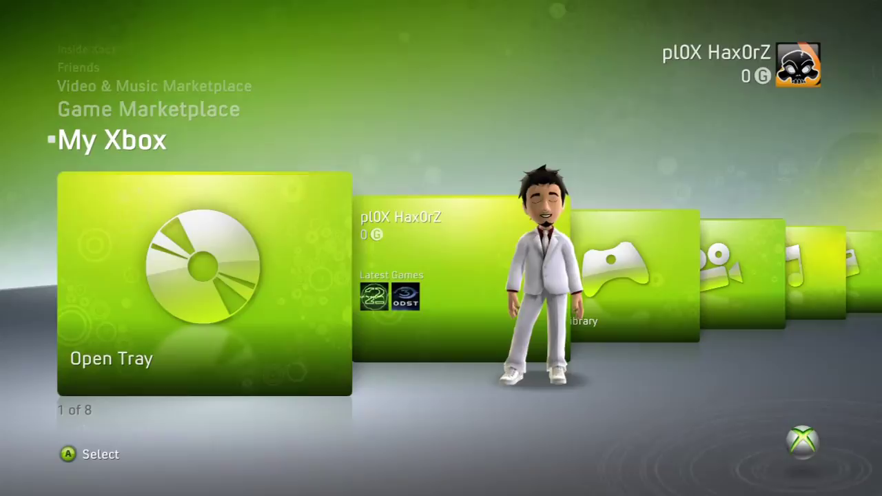
Move to the Game Library on My Xbox and open it to launch FreeXeX Loader.
{"action": "key", "text": "Right"}
{"action": "key", "text": "Right"}
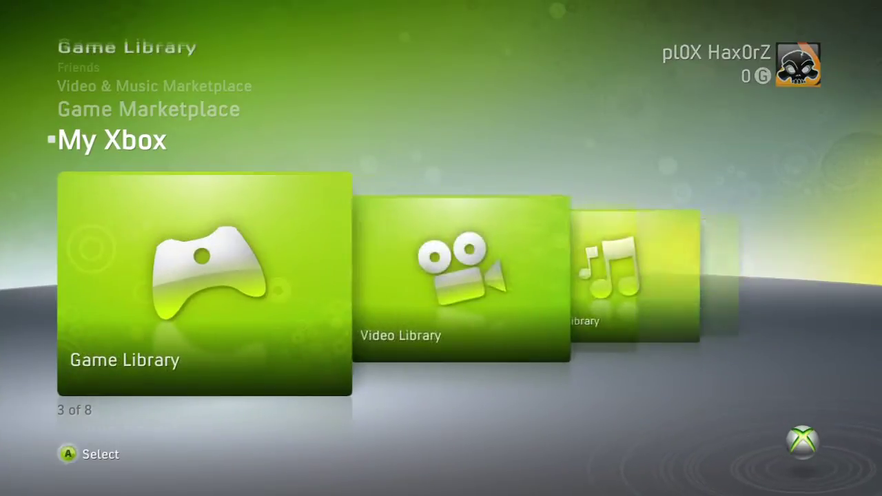
{"action": "key", "text": "Return"}
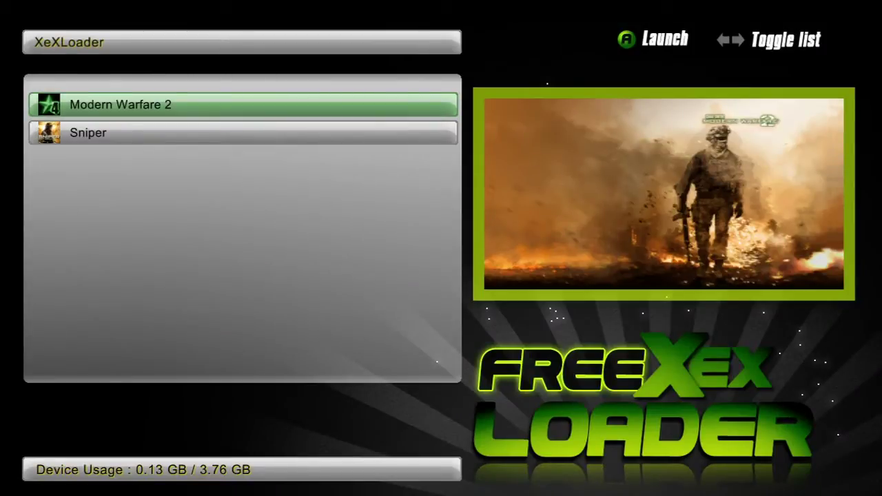
Switch to the Usb0: listing, select patch_mp.ff and choose Copy.
{"action": "key", "text": "Right"}
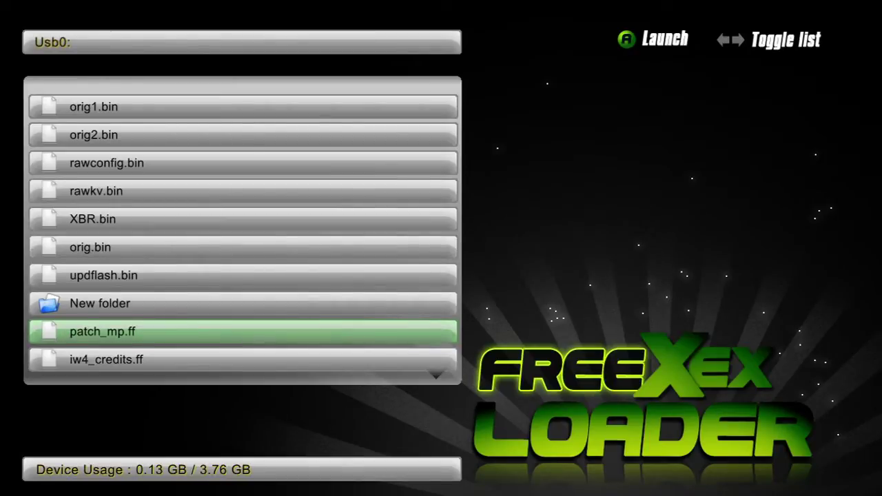
{"action": "key", "text": "Up"}
{"action": "key", "text": "Up"}
{"action": "key", "text": "Up"}
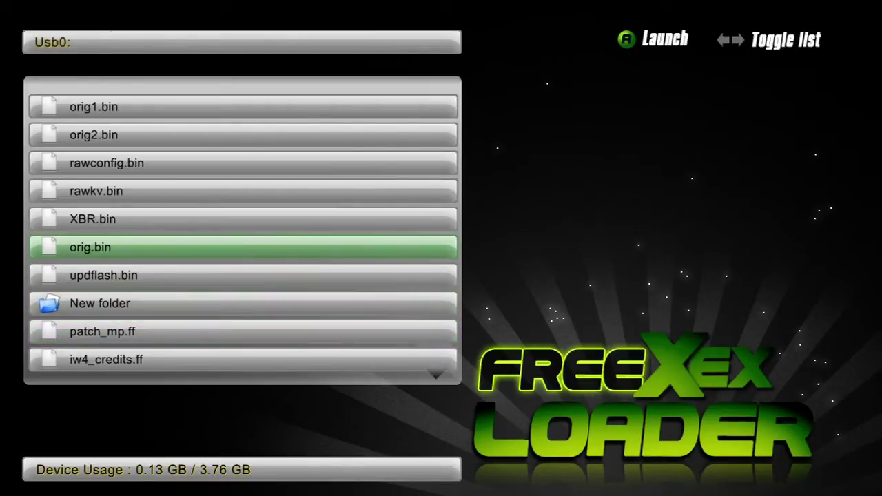
{"action": "key", "text": "Up"}
{"action": "key", "text": "Down"}
{"action": "key", "text": "Down"}
{"action": "key", "text": "Down"}
{"action": "key", "text": "Down"}
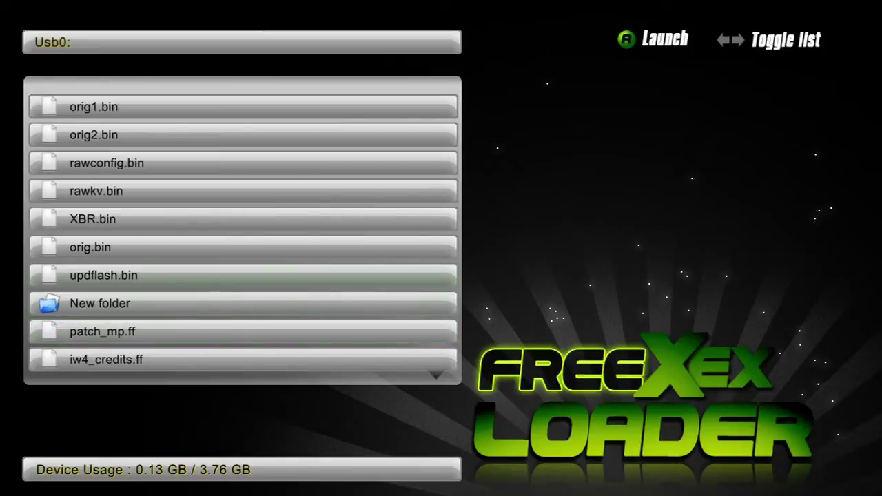
{"action": "key", "text": "Up"}
{"action": "key", "text": "Down"}
{"action": "key", "text": "Up"}
{"action": "key", "text": "Up"}
{"action": "key", "text": "Return"}
{"action": "key", "text": "Return"}
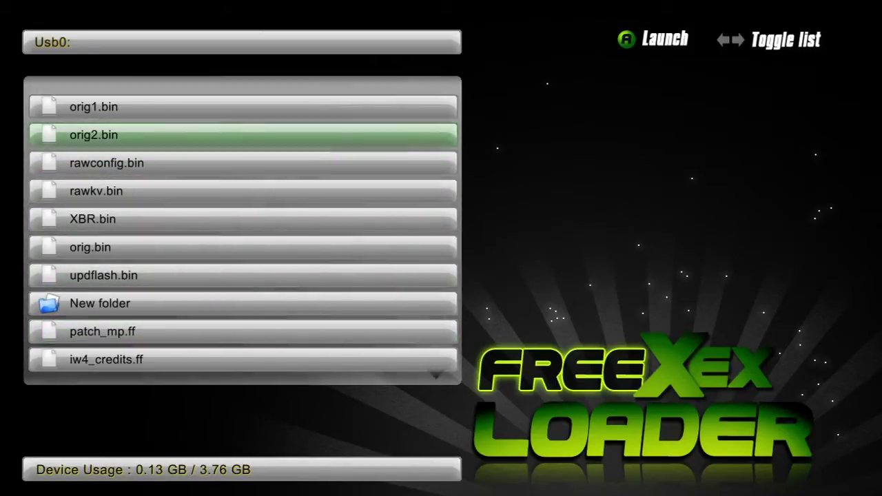
{"action": "key", "text": "Down"}
Open Hdd1:\Games\Modern Warfare 2 as the copy destination.
{"action": "key", "text": "Return"}
{"action": "key", "text": "Down"}
{"action": "key", "text": "Down"}
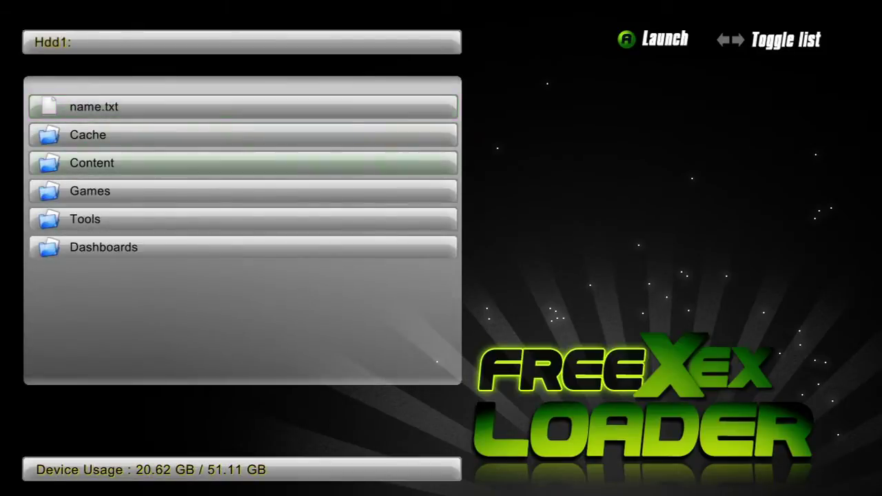
{"action": "key", "text": "Down"}
{"action": "key", "text": "Down"}
{"action": "key", "text": "Down"}
{"action": "key", "text": "Up"}
{"action": "key", "text": "Down"}
{"action": "key", "text": "Down"}
{"action": "key", "text": "Return"}
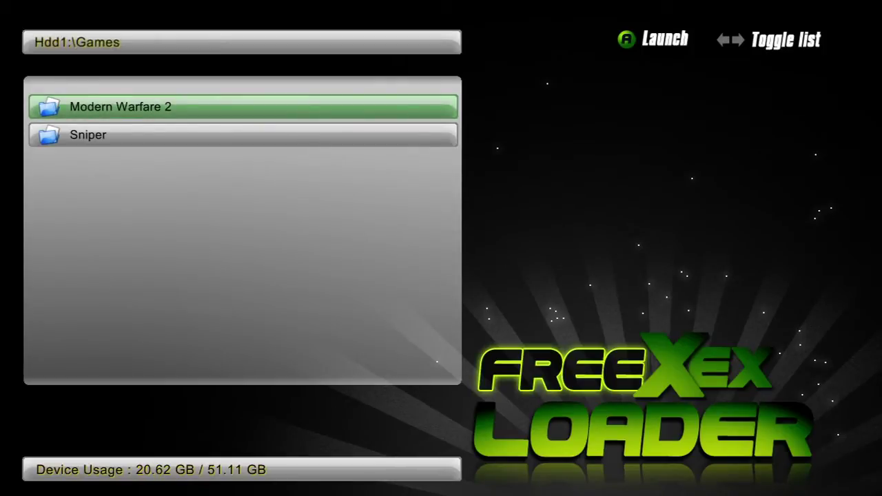
{"action": "key", "text": "Return"}
{"action": "key", "text": "Down"}
{"action": "key", "text": "Down"}
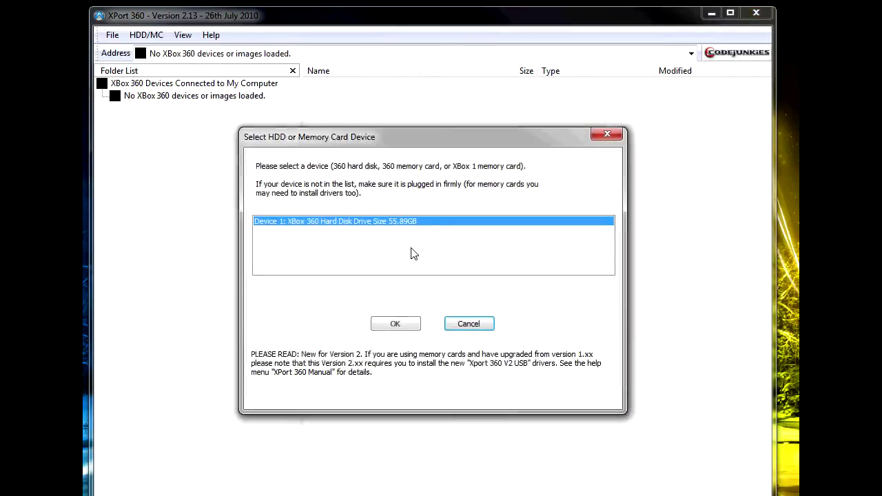
Confirm the Xbox 360 hard disk and expand Device 1 to show its partitions.
{"action": "left_click", "coordinate": [396, 325]}
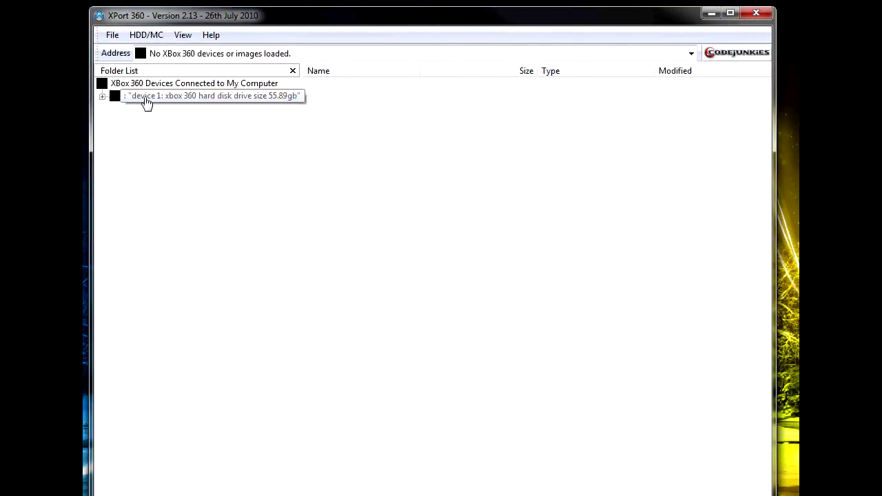
{"action": "left_click", "coordinate": [168, 96]}
{"action": "double_click", "coordinate": [195, 99]}
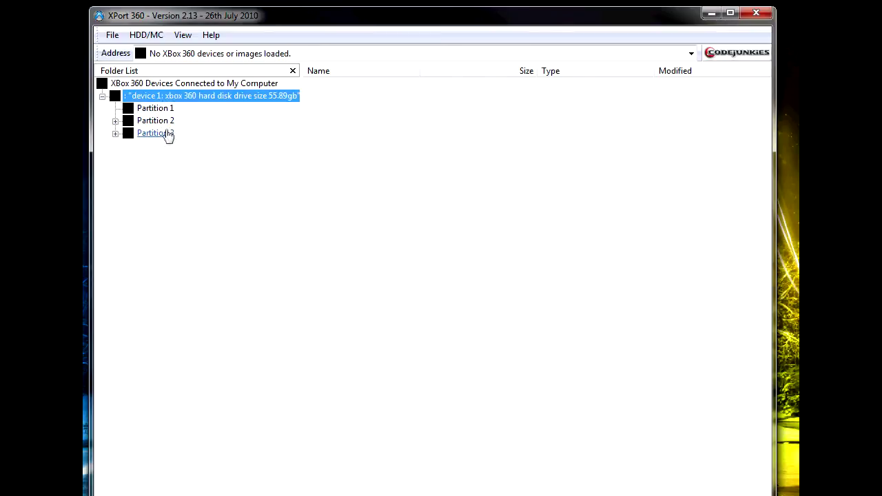
Open Partition 3, then its Content folder, then E00001E148262C21.
{"action": "double_click", "coordinate": [166, 134]}
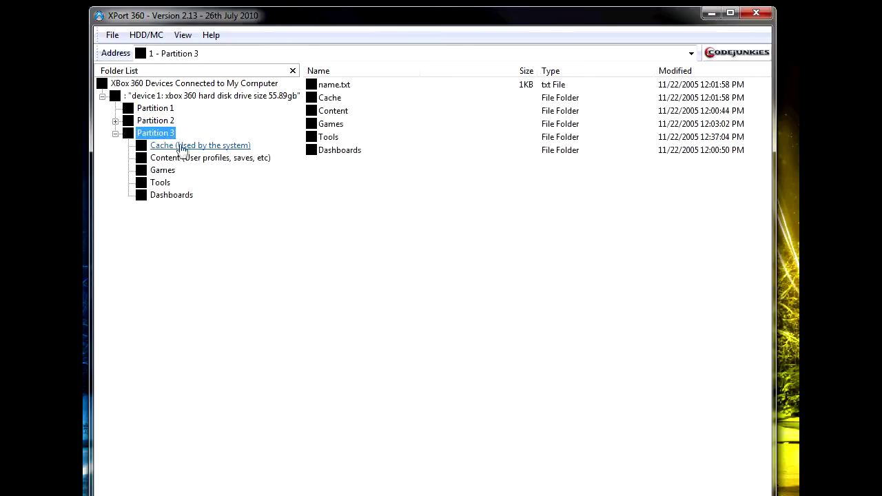
{"action": "left_click", "coordinate": [195, 146]}
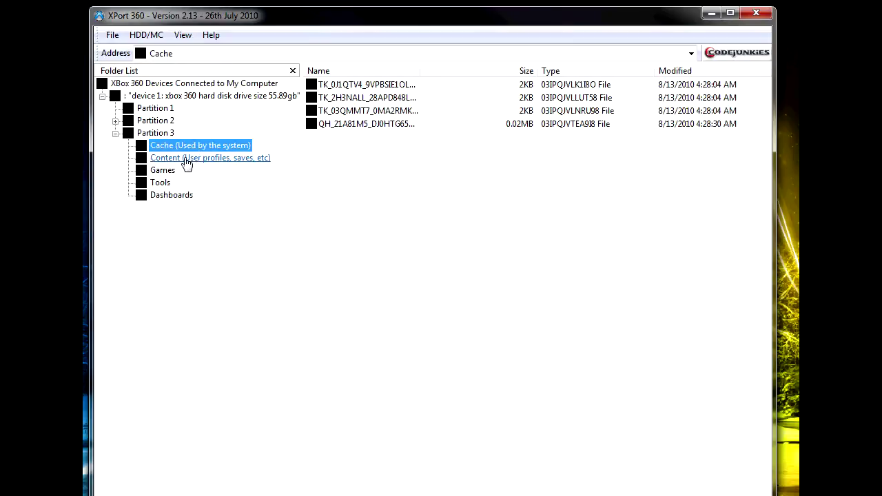
{"action": "double_click", "coordinate": [186, 159]}
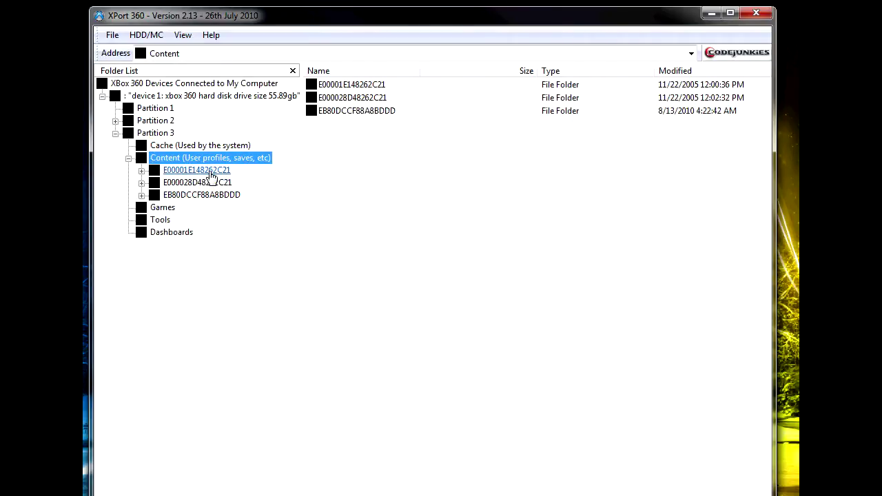
{"action": "double_click", "coordinate": [212, 171]}
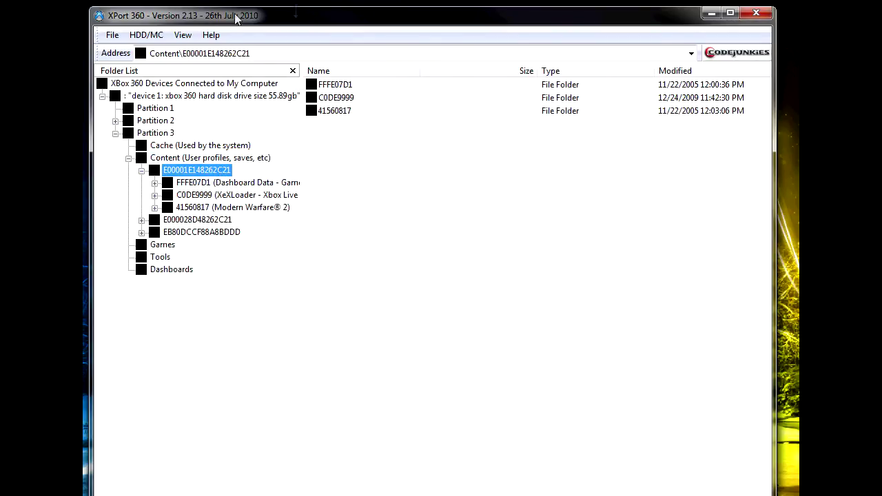
{"action": "left_click_drag", "start_coordinate": [608, 24], "coordinate": [797, 25]}
{"action": "left_click_drag", "start_coordinate": [381, 254], "coordinate": [134, 56]}
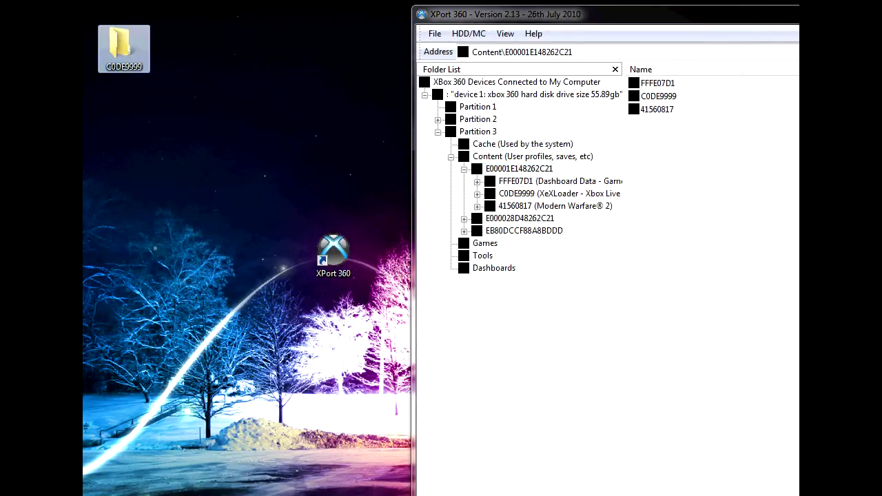
{"action": "left_click_drag", "start_coordinate": [792, 14], "coordinate": [655, 25]}
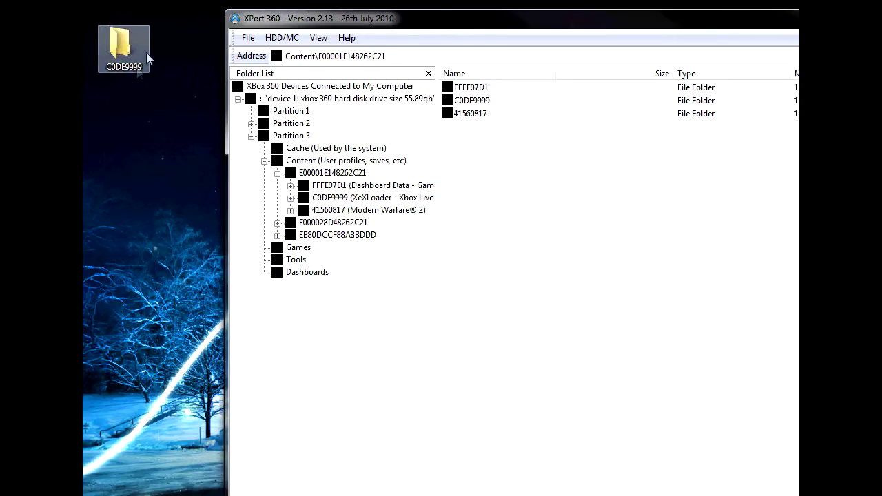
{"action": "left_click_drag", "start_coordinate": [123, 49], "coordinate": [347, 176]}
{"action": "left_click_drag", "start_coordinate": [374, 24], "coordinate": [253, 26]}
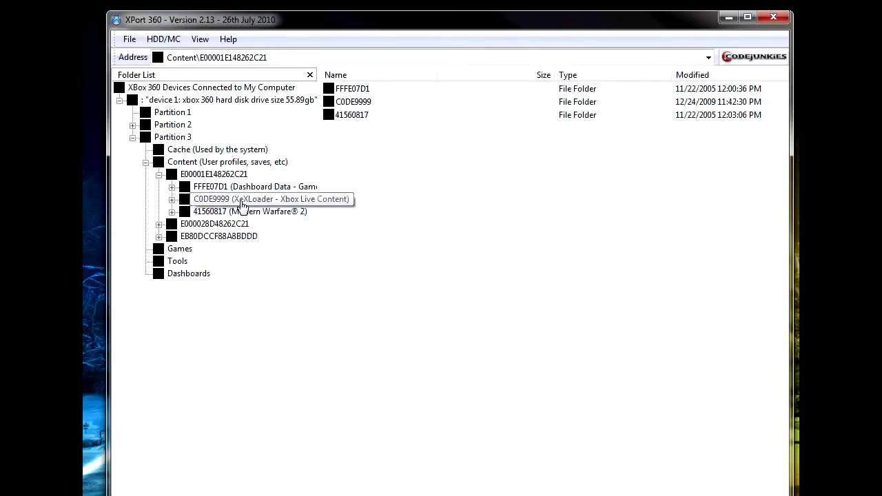
Expand C0DE9999 to view the 16.47MB file in 00080000, then collapse it.
{"action": "double_click", "coordinate": [219, 199]}
{"action": "left_click", "coordinate": [219, 214]}
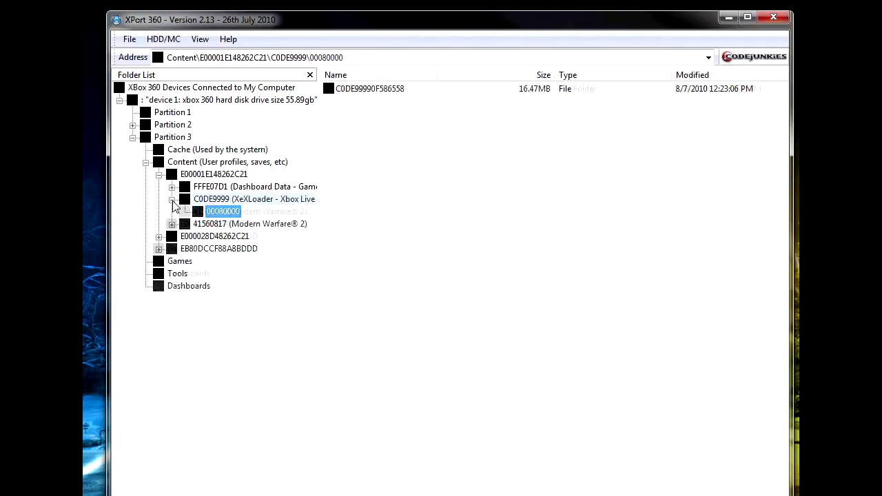
{"action": "double_click", "coordinate": [215, 199]}
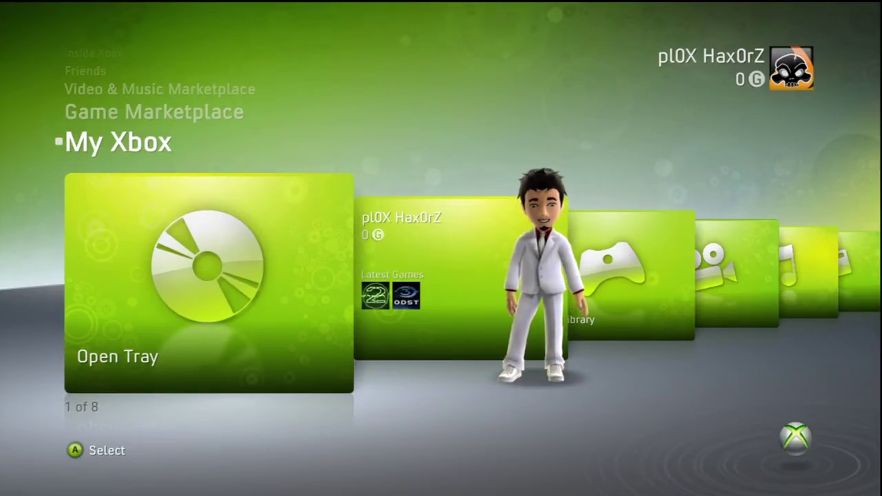
Relaunch FreeXeX Loader from the dashboard's Game Library.
{"action": "key", "text": "Right"}
{"action": "key", "text": "Right"}
{"action": "key", "text": "Left"}
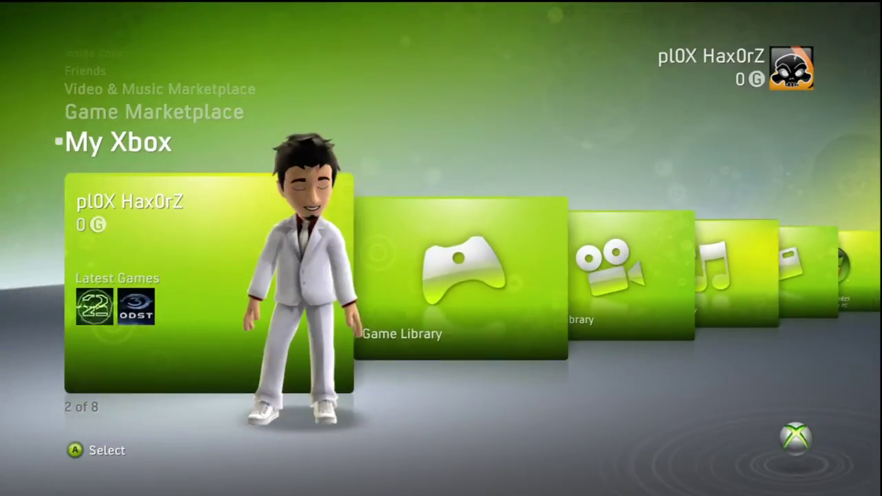
{"action": "key", "text": "Right"}
{"action": "key", "text": "Return"}
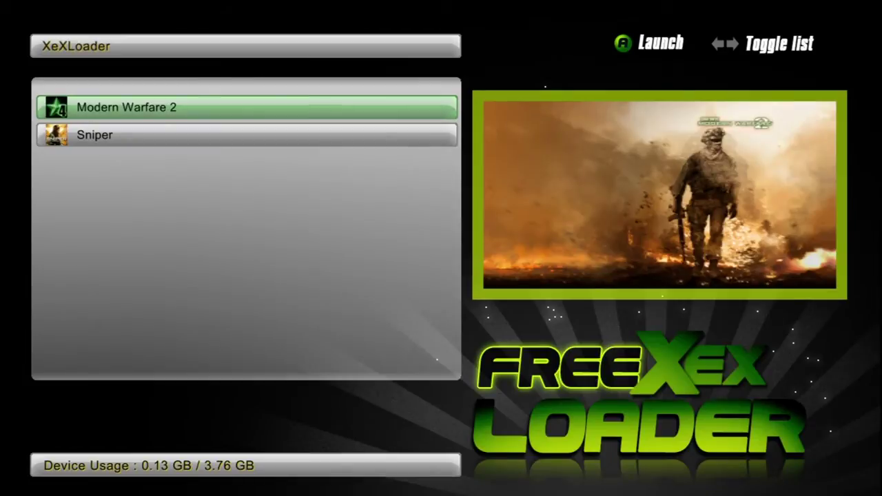
Switch from the game list to the Usb0: file browser showing patch_mp.ff.
{"action": "key", "text": "Down"}
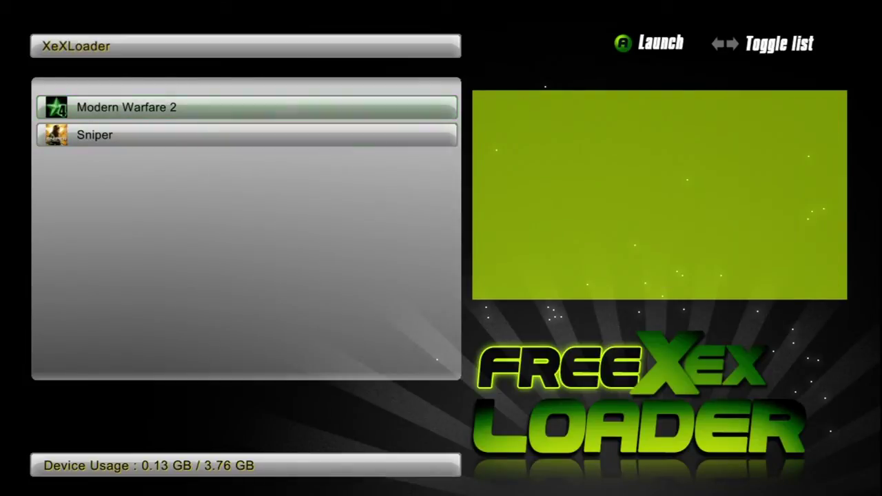
{"action": "key", "text": "Right"}
{"action": "key", "text": "Left"}
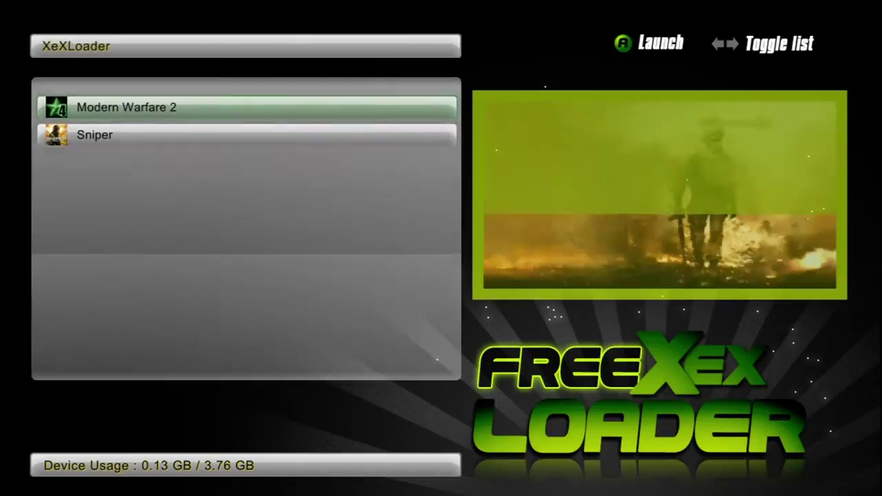
{"action": "key", "text": "Right"}
Choose Hdd1: in the device popup and open Games > Modern Warfare 2.
{"action": "key", "text": "Down"}
{"action": "key", "text": "Down"}
{"action": "key", "text": "x"}
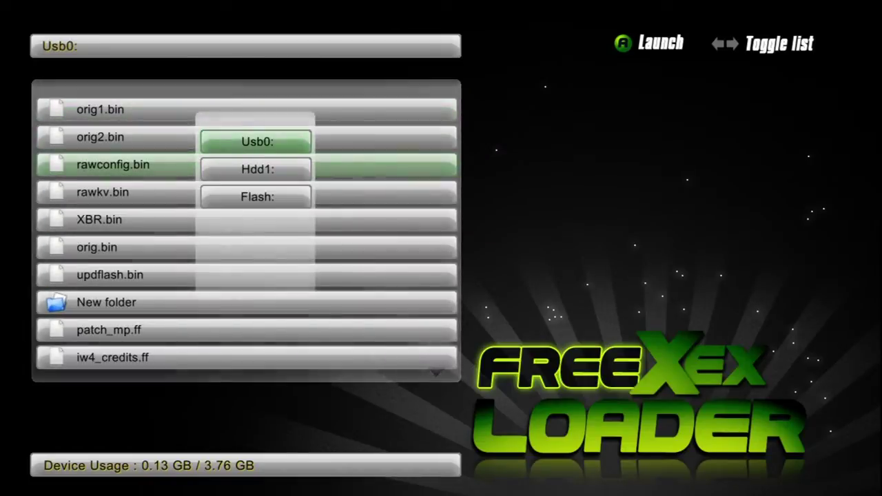
{"action": "key", "text": "Down"}
{"action": "key", "text": "Return"}
{"action": "key", "text": "Down"}
{"action": "key", "text": "Down"}
{"action": "key", "text": "Down"}
{"action": "key", "text": "Down"}
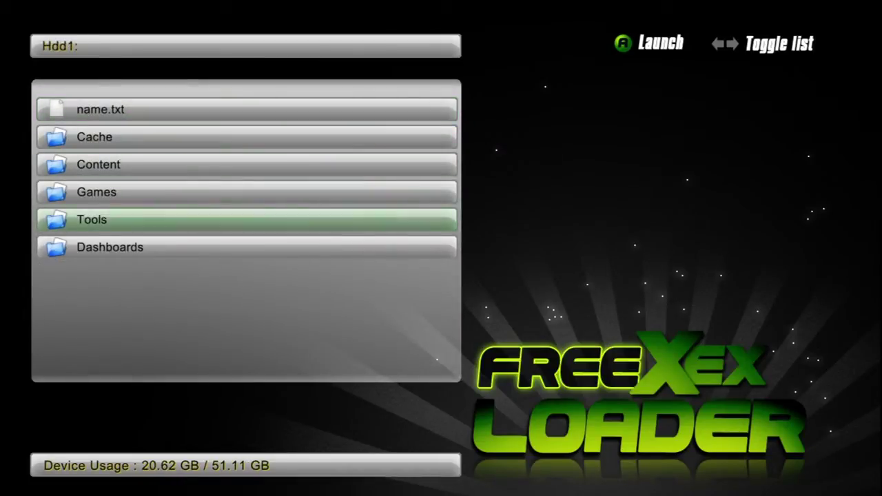
{"action": "key", "text": "Up"}
{"action": "key", "text": "Up"}
{"action": "key", "text": "Up"}
{"action": "key", "text": "Up"}
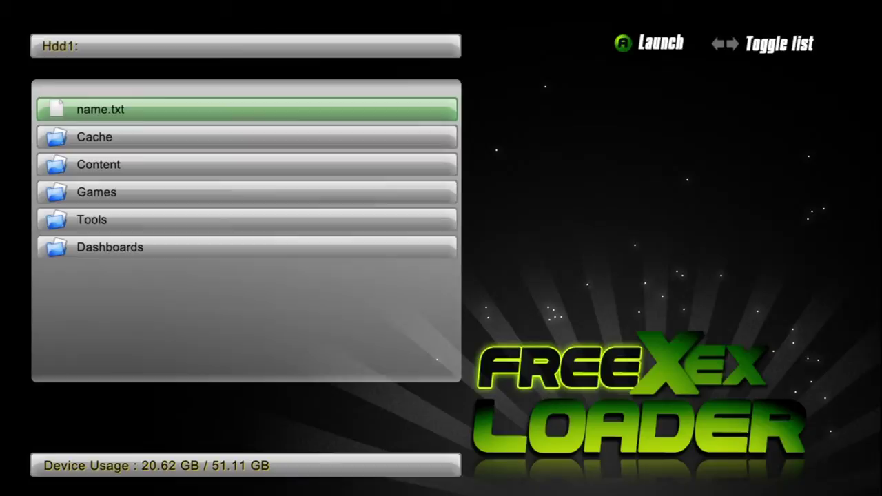
{"action": "key", "text": "Down"}
{"action": "key", "text": "Down"}
{"action": "key", "text": "Down"}
{"action": "key", "text": "Down"}
{"action": "key", "text": "Up"}
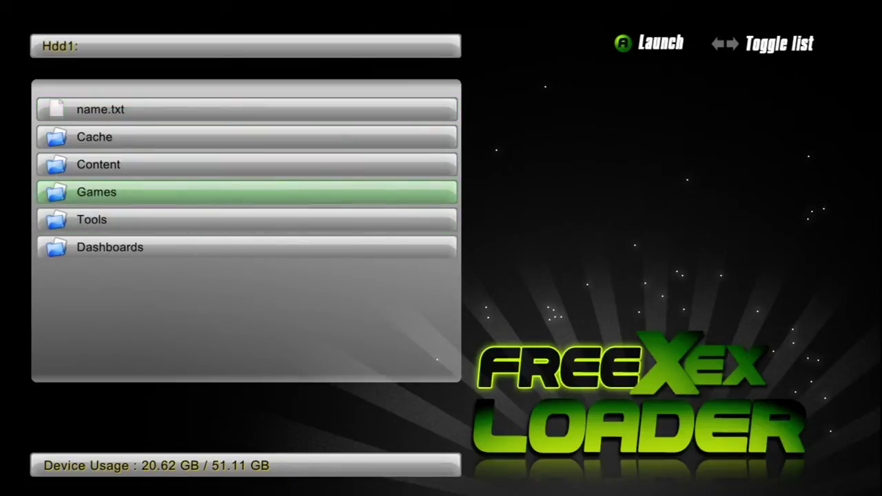
{"action": "key", "text": "Return"}
{"action": "key", "text": "Down"}
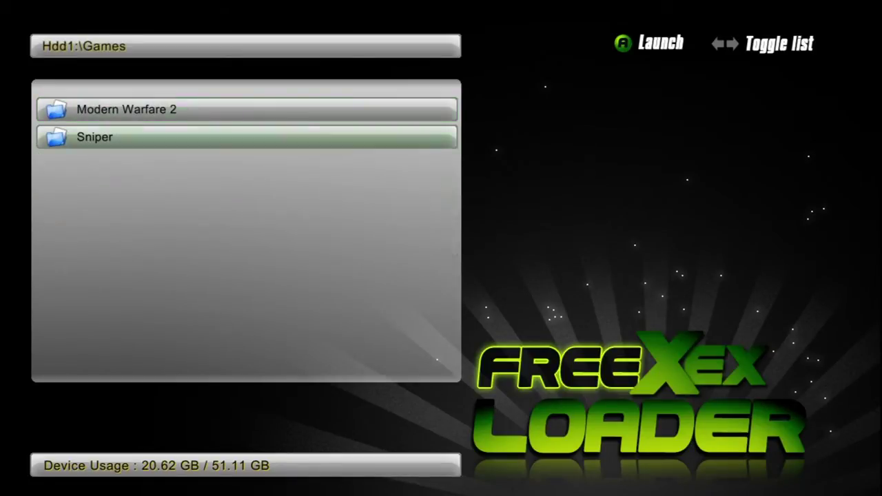
{"action": "key", "text": "Up"}
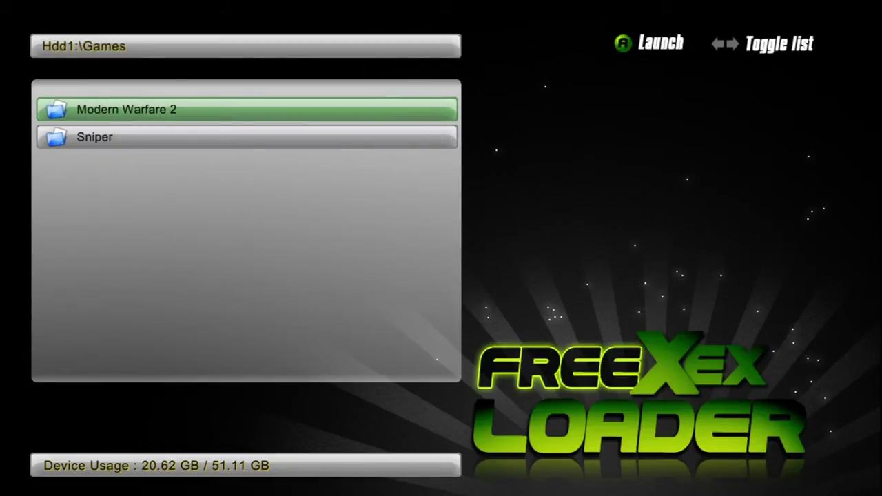
{"action": "key", "text": "Return"}
Look over the file operations menu, then back out to the XeXLoader game list.
{"action": "key", "text": "Menu"}
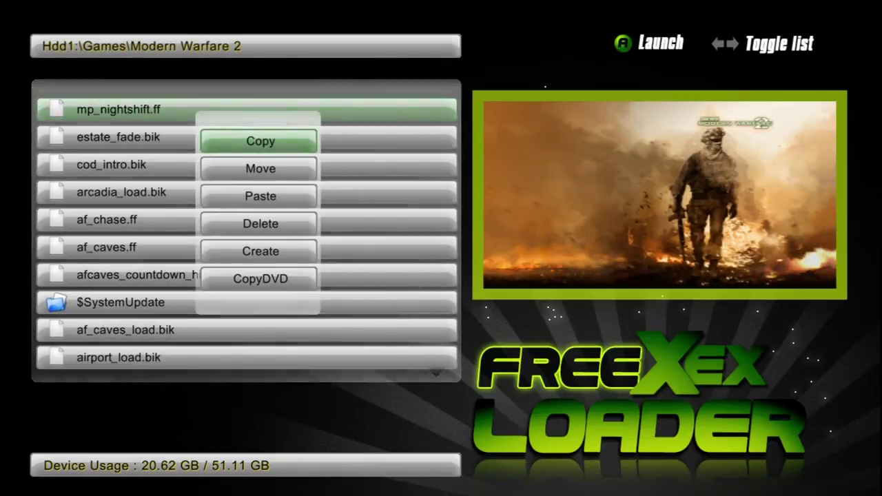
{"action": "key", "text": "Down"}
{"action": "key", "text": "Down"}
{"action": "key", "text": "Down"}
{"action": "key", "text": "Down"}
{"action": "key", "text": "Down"}
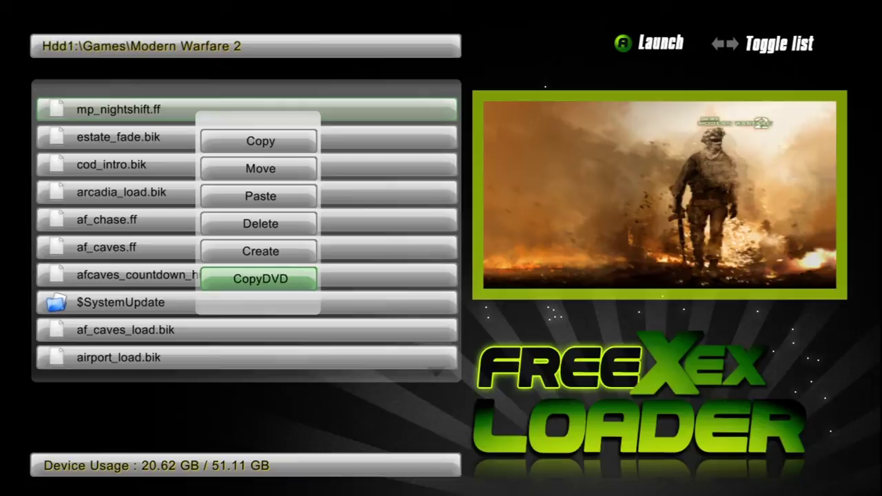
{"action": "key", "text": "Escape"}
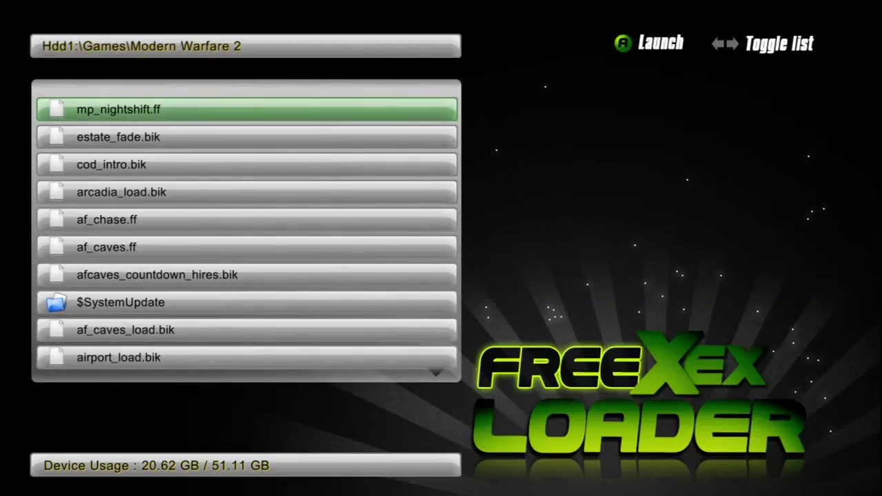
{"action": "key", "text": "Escape"}
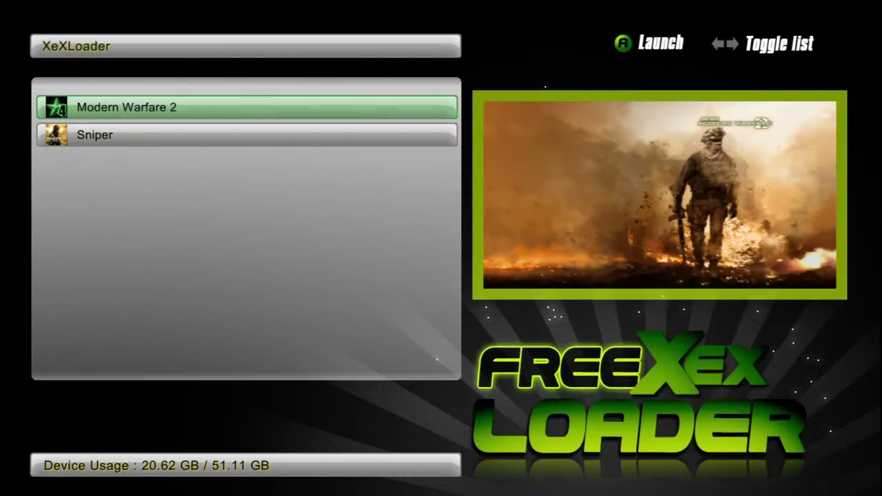
Reopen Modern Warfare 2's Hdd1: files, then switch the browser to Usb0:.
{"action": "key", "text": "Return"}
{"action": "key", "text": "Down"}
{"action": "key", "text": "Down"}
{"action": "key", "text": "Down"}
{"action": "key", "text": "Left"}
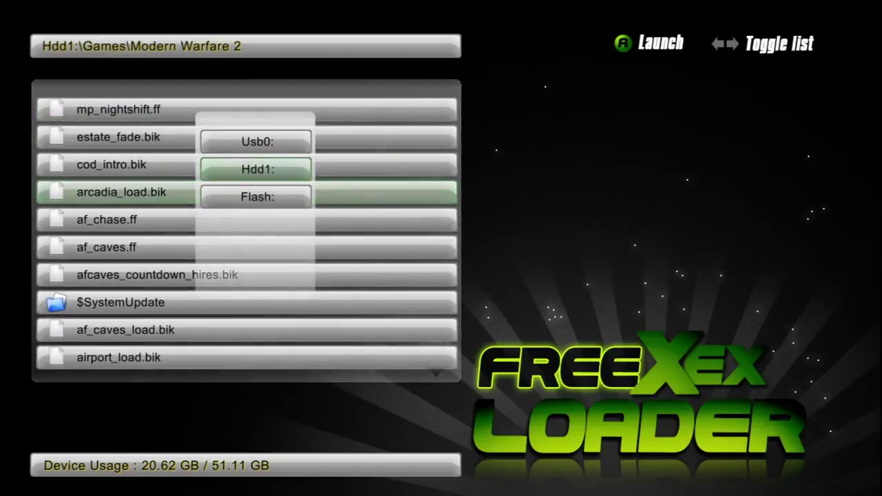
{"action": "key", "text": "Down"}
{"action": "key", "text": "Up"}
{"action": "key", "text": "Return"}
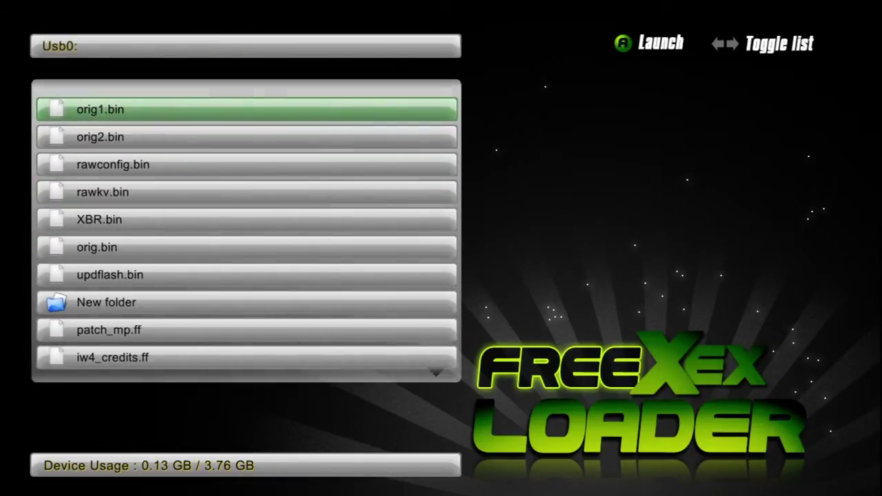
Reopen Hdd1:\Games\Modern Warfare 2, find patch_mp.ff at the list's end, then return to Usb0:.
{"action": "key", "text": "Left"}
{"action": "key", "text": "Down"}
{"action": "key", "text": "Return"}
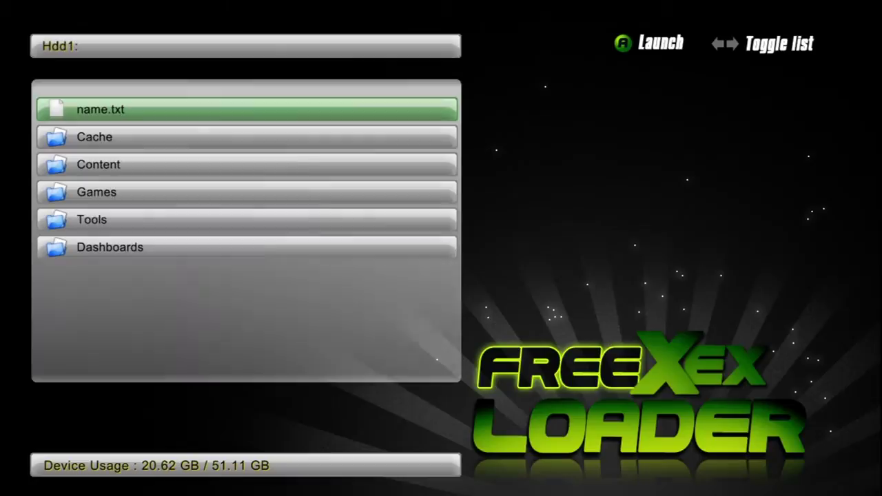
{"action": "key", "text": "Down"}
{"action": "key", "text": "Down"}
{"action": "key", "text": "Down"}
{"action": "key", "text": "Return"}
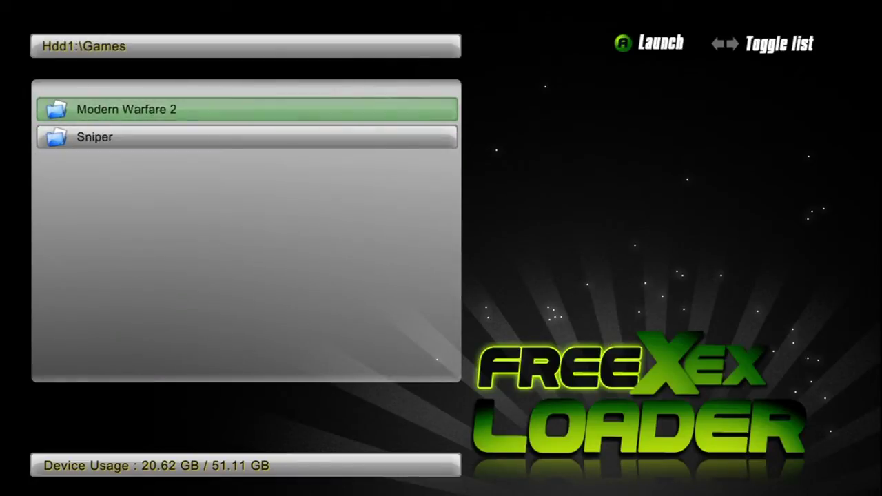
{"action": "key", "text": "Return"}
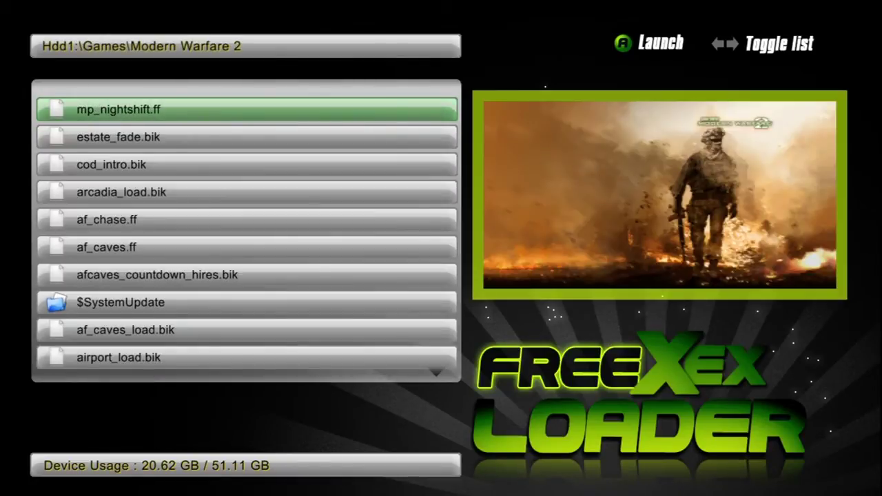
{"action": "key", "text": "Down"}
{"action": "key", "text": "Down"}
{"action": "key", "text": "Down"}
{"action": "key", "text": "Down"}
{"action": "key", "text": "Down"}
{"action": "key", "text": "Down"}
{"action": "key", "text": "Down"}
{"action": "key", "text": "Down"}
{"action": "key", "text": "Down"}
{"action": "key", "text": "Down"}
{"action": "key", "text": "Down"}
{"action": "key", "text": "Down"}
{"action": "key", "text": "Down"}
{"action": "key", "text": "Down"}
{"action": "key", "text": "Down"}
{"action": "key", "text": "Down"}
{"action": "key", "text": "Down"}
{"action": "key", "text": "Down"}
{"action": "key", "text": "Down"}
{"action": "key", "text": "Down"}
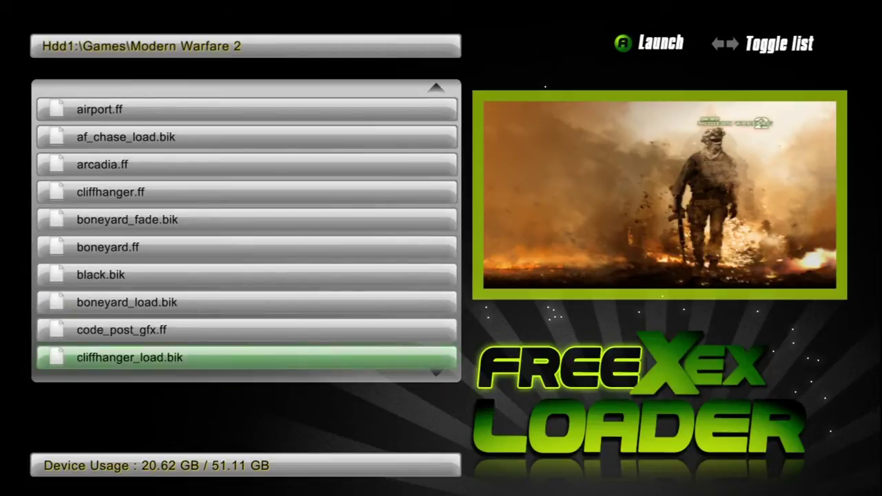
{"action": "key", "text": "Down"}
{"action": "key", "text": "Down"}
{"action": "key", "text": "Down"}
{"action": "key", "text": "Down"}
{"action": "key", "text": "Down"}
{"action": "key", "text": "Down"}
{"action": "key", "text": "Down"}
{"action": "key", "text": "Down"}
{"action": "key", "text": "Down"}
{"action": "key", "text": "Down"}
{"action": "key", "text": "Down"}
{"action": "key", "text": "Down"}
{"action": "key", "text": "Down"}
{"action": "key", "text": "Down"}
{"action": "key", "text": "Down"}
{"action": "key", "text": "Down"}
{"action": "key", "text": "Down"}
{"action": "key", "text": "Down"}
{"action": "key", "text": "Down"}
{"action": "key", "text": "Down"}
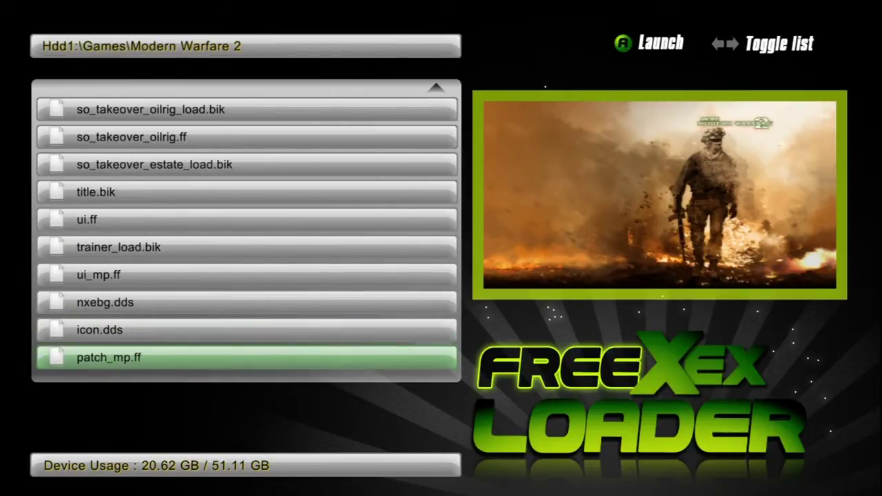
{"action": "key", "text": "y"}
{"action": "key", "text": "Return"}
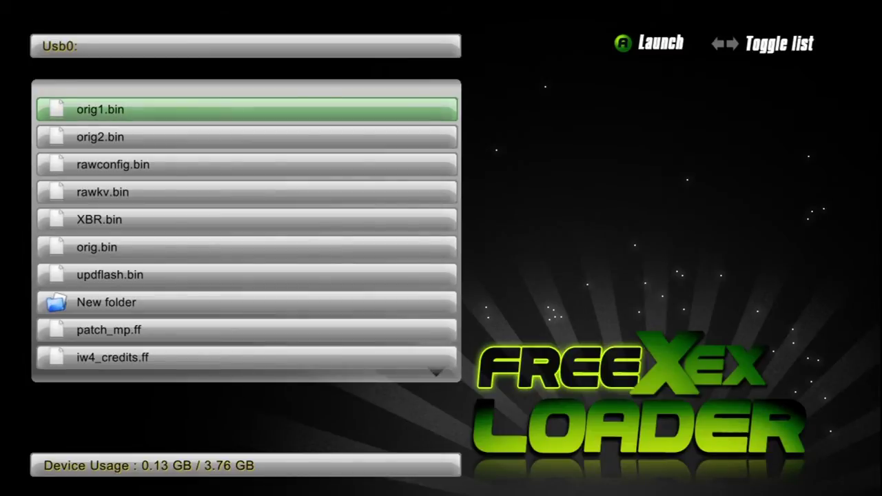
Copy patch_mp.ff from the Usb0: listing.
{"action": "key", "text": "Right"}
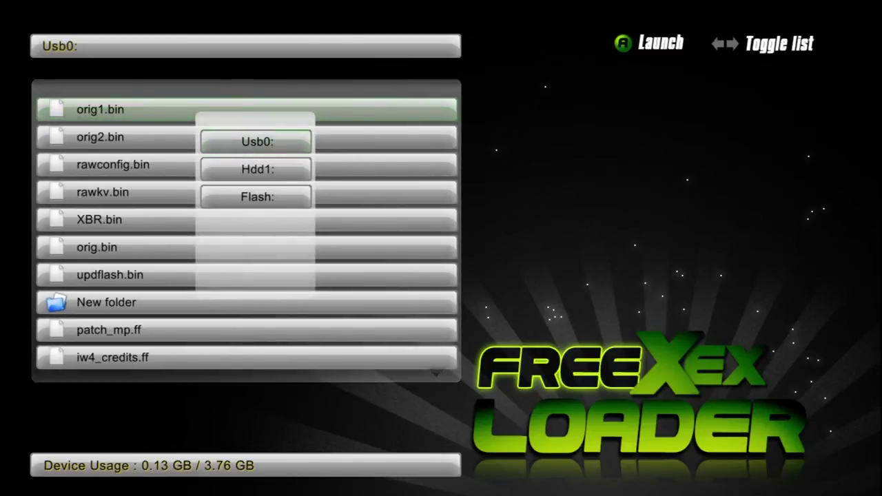
{"action": "key", "text": "Return"}
{"action": "key", "text": "Down"}
{"action": "key", "text": "Down"}
{"action": "key", "text": "Down"}
{"action": "key", "text": "Down"}
{"action": "key", "text": "Down"}
{"action": "key", "text": "Down"}
{"action": "key", "text": "Down"}
{"action": "key", "text": "Down"}
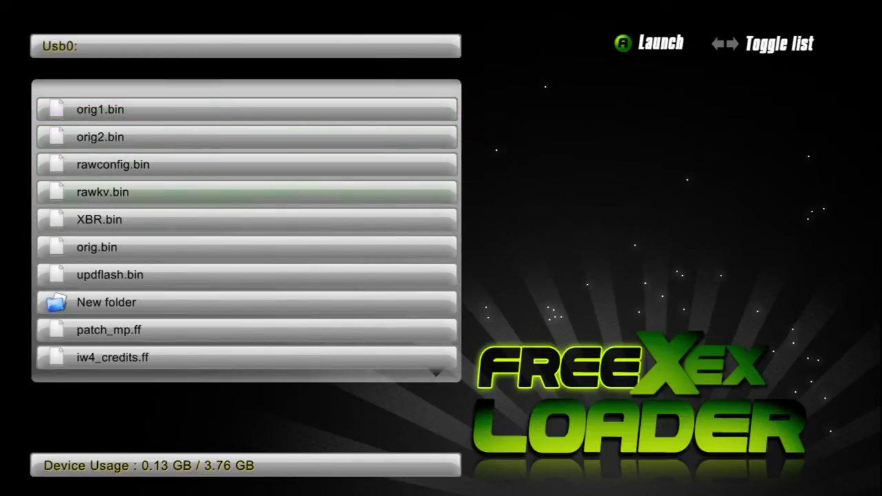
{"action": "key", "text": "Return"}
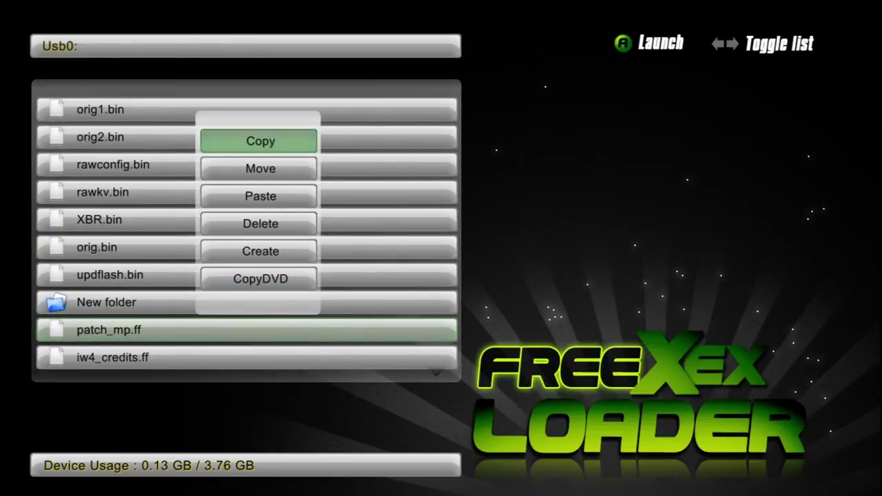
{"action": "key", "text": "Return"}
{"action": "key", "text": "Left"}
Paste it into Hdd1:\Games\Modern Warfare 2, confirm the overwrite, and list only XEX files.
{"action": "key", "text": "Down"}
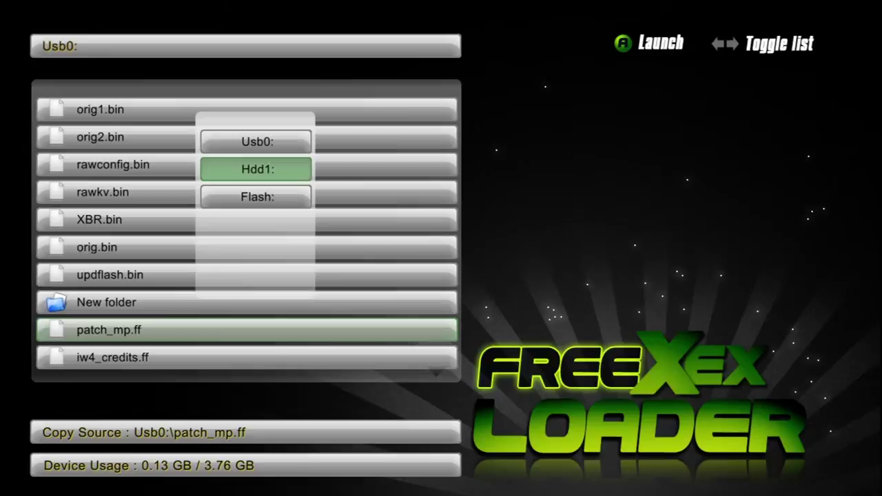
{"action": "key", "text": "Return"}
{"action": "key", "text": "Down"}
{"action": "key", "text": "Down"}
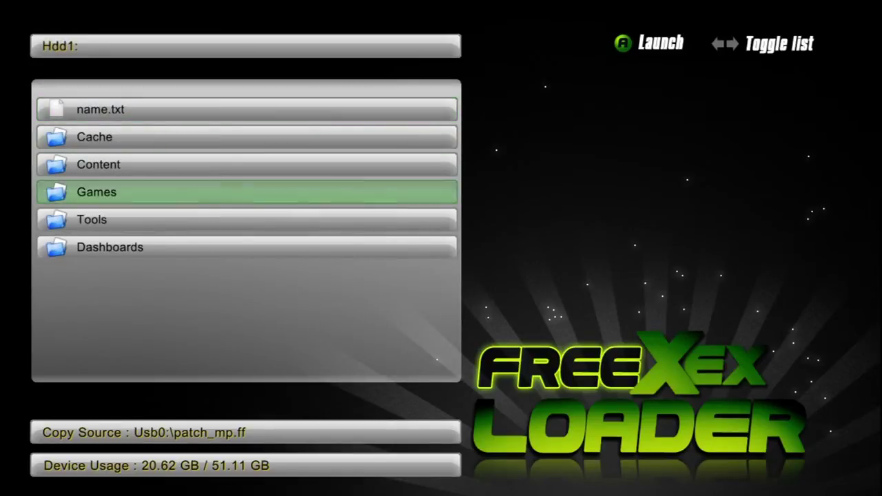
{"action": "key", "text": "Return"}
{"action": "key", "text": "Return"}
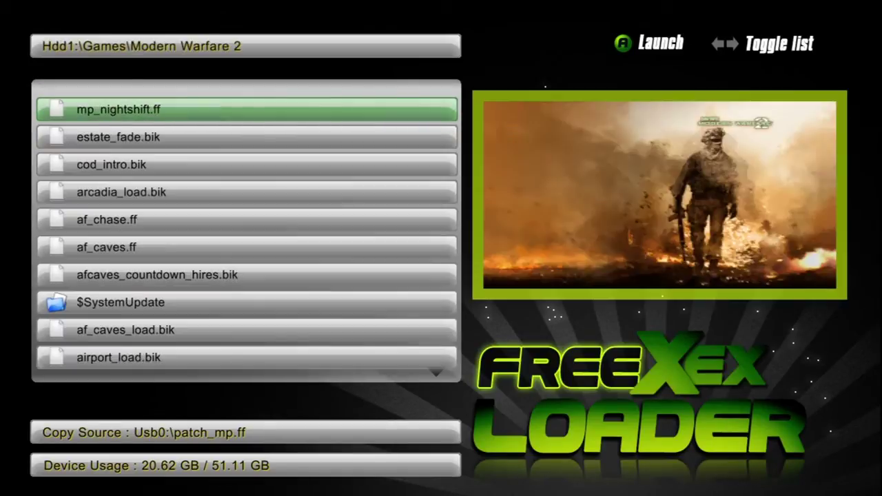
{"action": "key", "text": "Menu"}
{"action": "key", "text": "Down"}
{"action": "key", "text": "Down"}
{"action": "key", "text": "Down"}
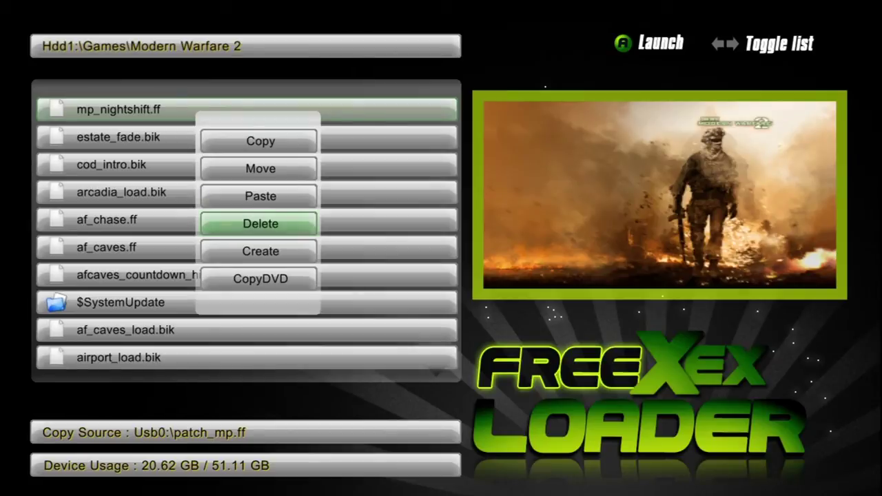
{"action": "key", "text": "Up"}
{"action": "key", "text": "Return"}
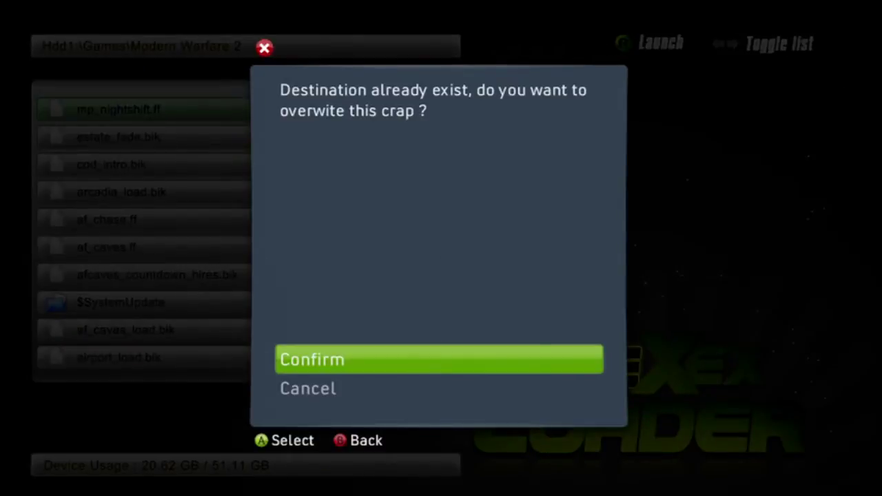
{"action": "key", "text": "Return"}
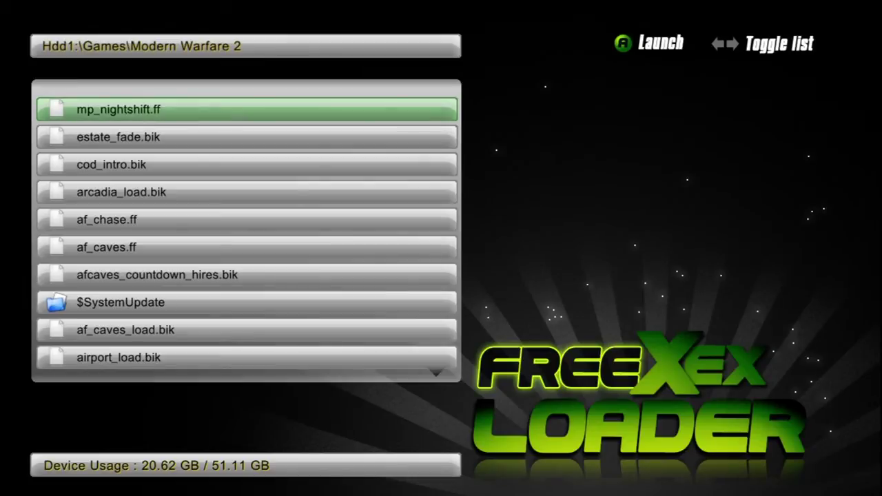
{"action": "key", "text": "Right"}
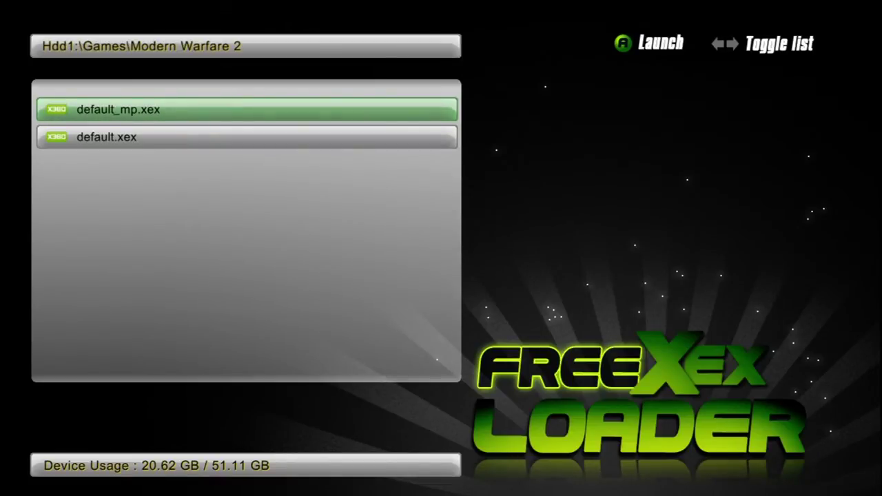
Highlight the Modern Warfare 2 executable default.xex in the XEX list.
{"action": "key", "text": "Down"}
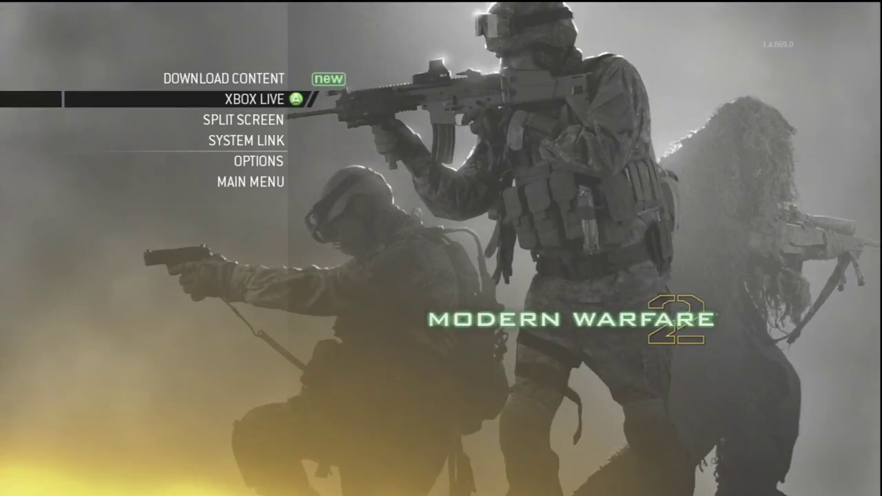
Open System Link from the multiplayer menu and create a new game.
{"action": "key", "text": "Down"}
{"action": "key", "text": "Down"}
{"action": "key", "text": "Return"}
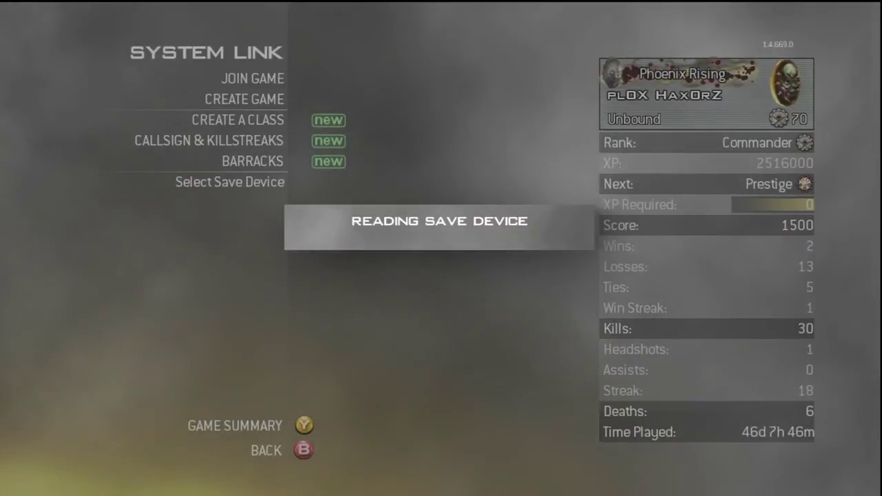
{"action": "key", "text": "Down"}
{"action": "key", "text": "Escape"}
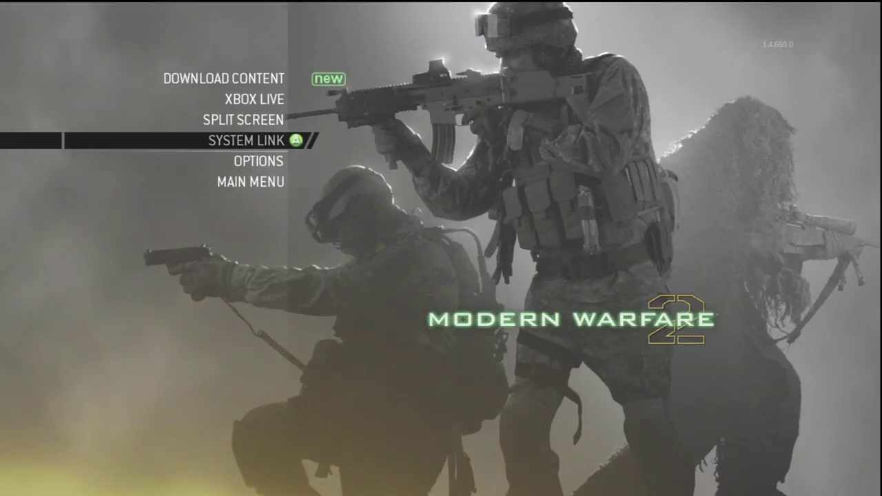
{"action": "key", "text": "Up"}
{"action": "key", "text": "Down"}
{"action": "key", "text": "Return"}
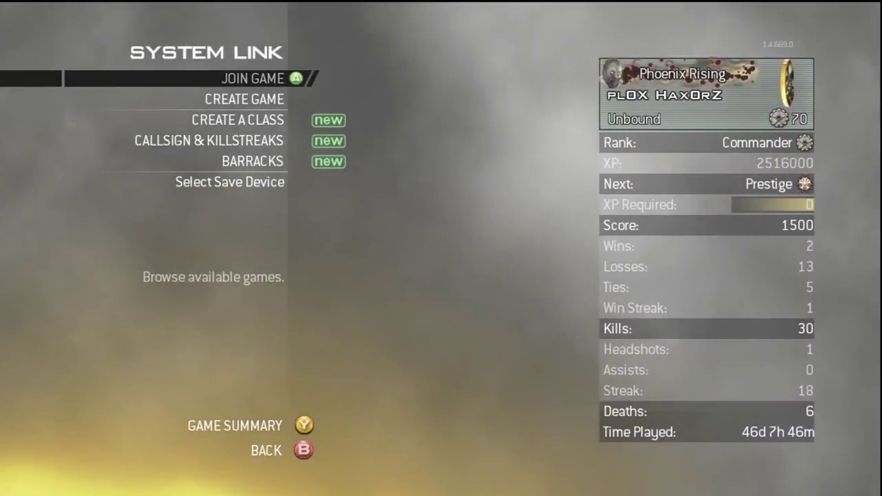
{"action": "key", "text": "Down"}
{"action": "key", "text": "Return"}
In Game Setup, set the map to Rust and the mode to Free-for-all, then check Game Rules.
{"action": "key", "text": "Return"}
{"action": "key", "text": "Return"}
{"action": "key", "text": "Down"}
{"action": "key", "text": "Down"}
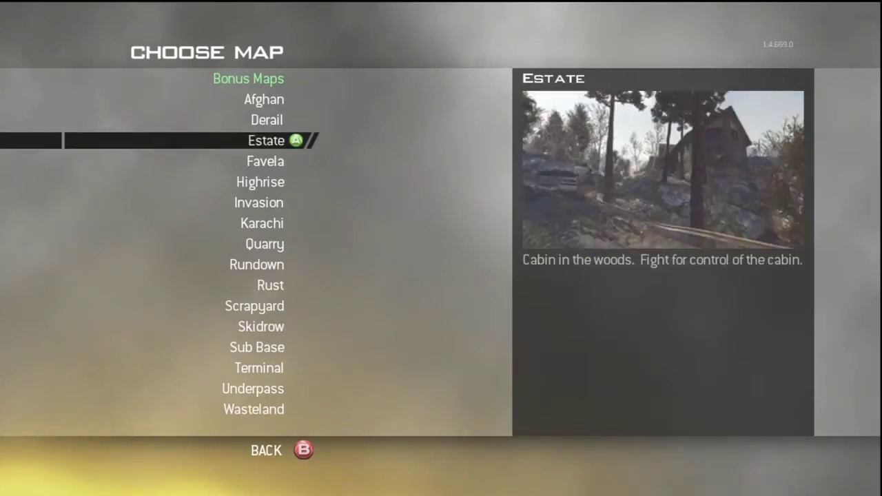
{"action": "key", "text": "Down"}
{"action": "key", "text": "Down"}
{"action": "key", "text": "Down"}
{"action": "key", "text": "Down"}
{"action": "key", "text": "Down"}
{"action": "key", "text": "Down"}
{"action": "key", "text": "Return"}
{"action": "key", "text": "Return"}
{"action": "key", "text": "Down"}
{"action": "key", "text": "Return"}
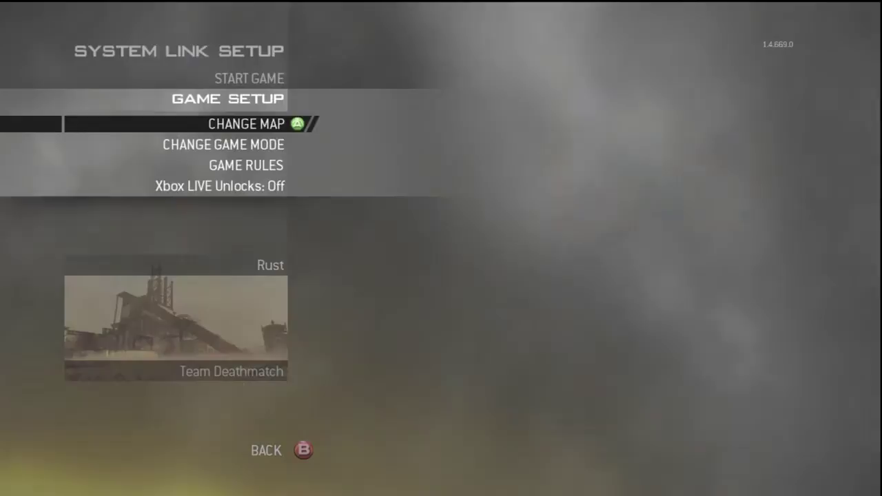
{"action": "key", "text": "Down"}
{"action": "key", "text": "Return"}
{"action": "key", "text": "Up"}
{"action": "key", "text": "Return"}
{"action": "key", "text": "Down"}
{"action": "key", "text": "Return"}
{"action": "key", "text": "Return"}
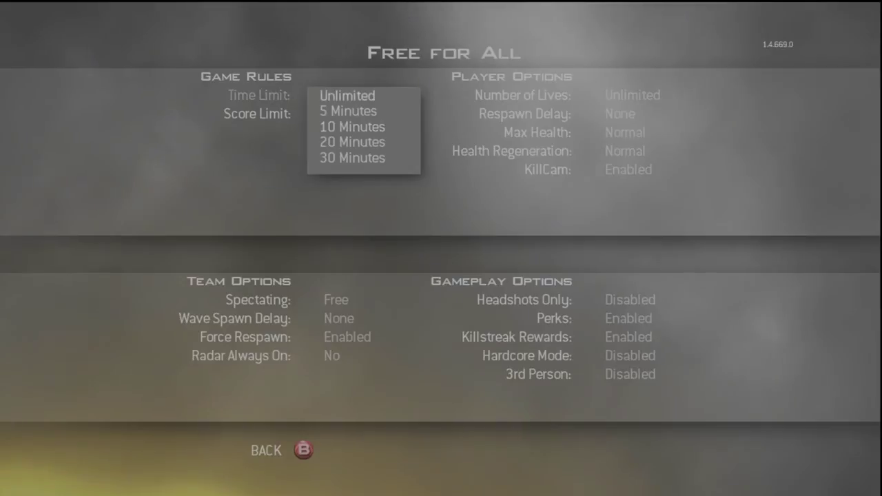
{"action": "key", "text": "Escape"}
{"action": "key", "text": "Escape"}
{"action": "key", "text": "Down"}
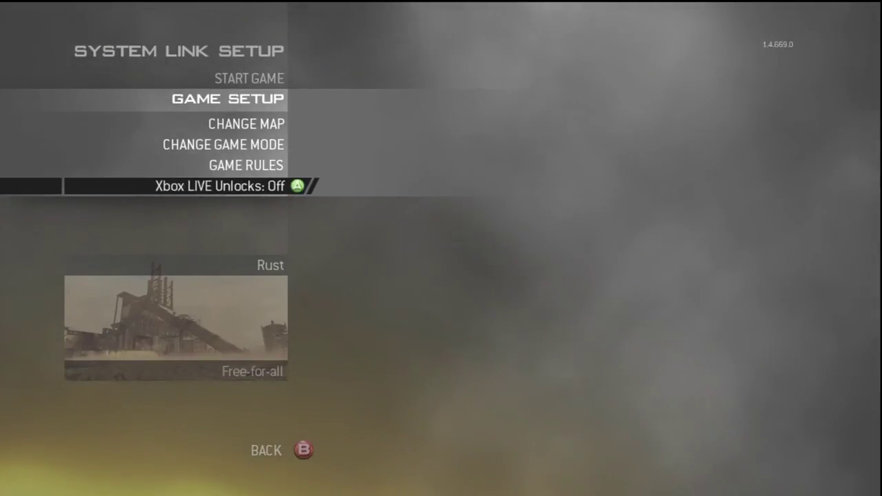
{"action": "key", "text": "Return"}
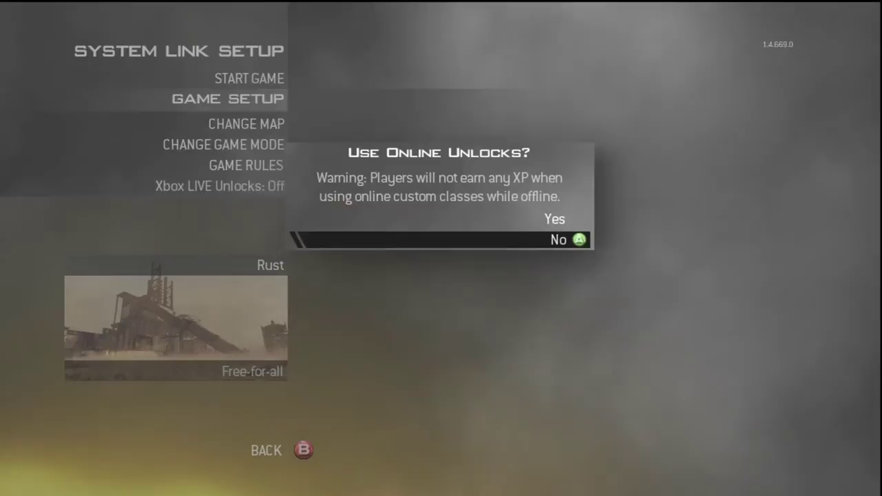
{"action": "key", "text": "Up"}
{"action": "key", "text": "Return"}
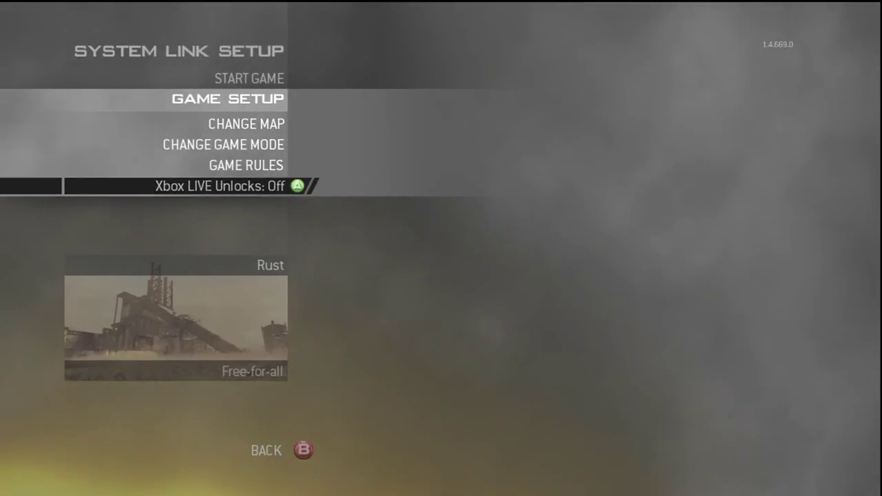
Back out of Game Setup, start the match, accept Auto-Assign and pick the custom class.
{"action": "key", "text": "Escape"}
{"action": "key", "text": "Up"}
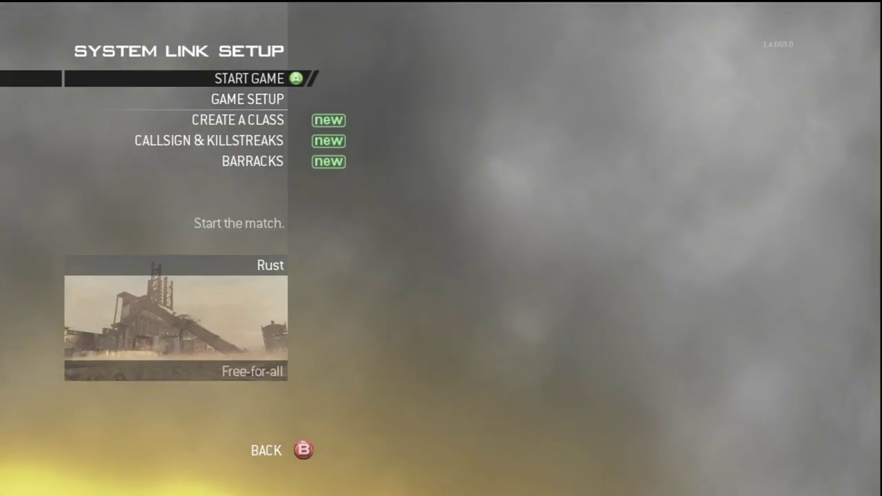
{"action": "key", "text": "Return"}
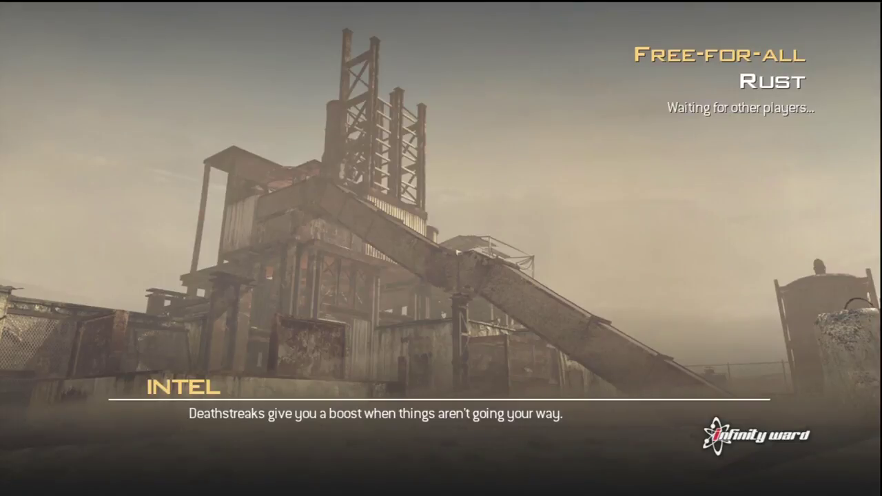
{"action": "key", "text": "Return"}
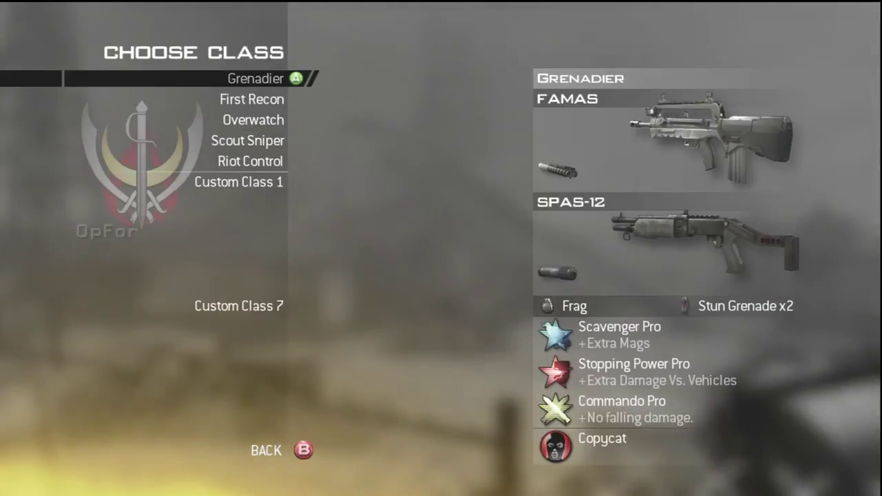
{"action": "key", "text": "Down"}
{"action": "key", "text": "Down"}
{"action": "key", "text": "Down"}
{"action": "key", "text": "Down"}
{"action": "key", "text": "Down"}
{"action": "key", "text": "Down"}
{"action": "key", "text": "Down"}
{"action": "key", "text": "Down"}
{"action": "key", "text": "Down"}
{"action": "key", "text": "Down"}
{"action": "key", "text": "Down"}
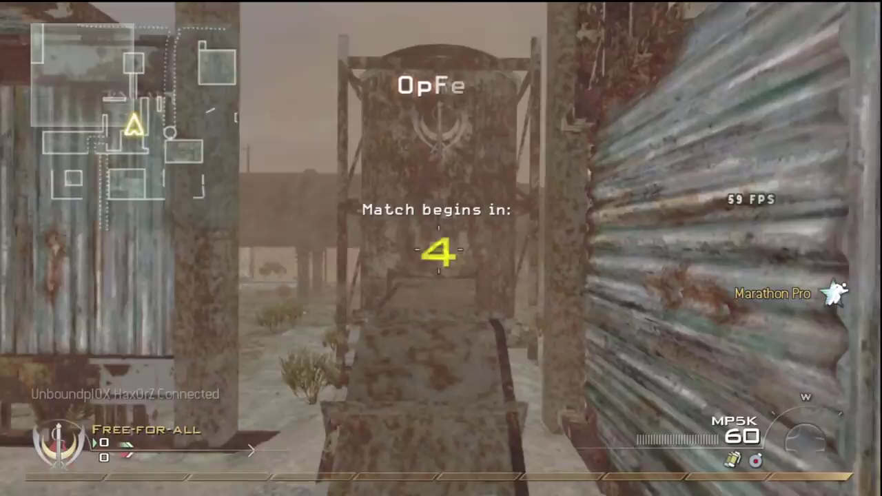